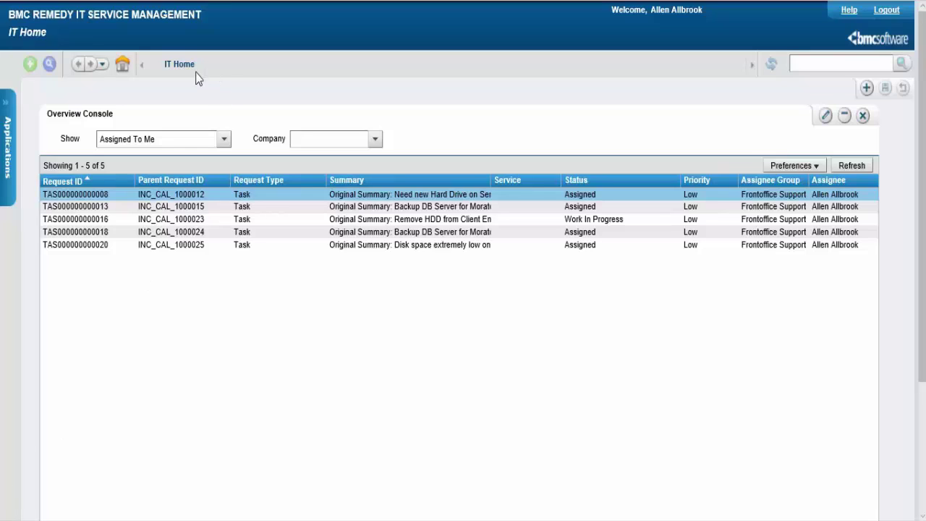
- Launch the Smart Reporting Console from the Applications list to reach the Browse page
{"action": "left_click", "coordinate": [4, 192]}
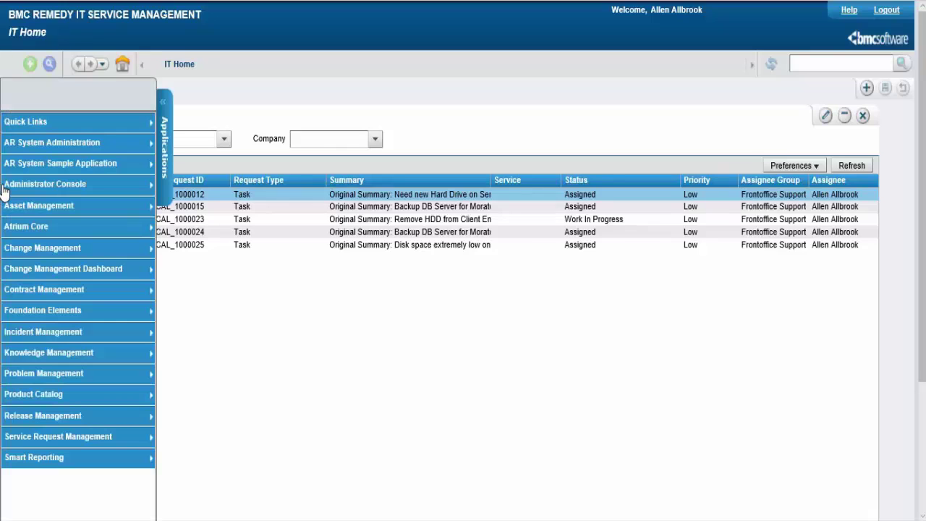
{"action": "mouse_move", "coordinate": [80, 466]}
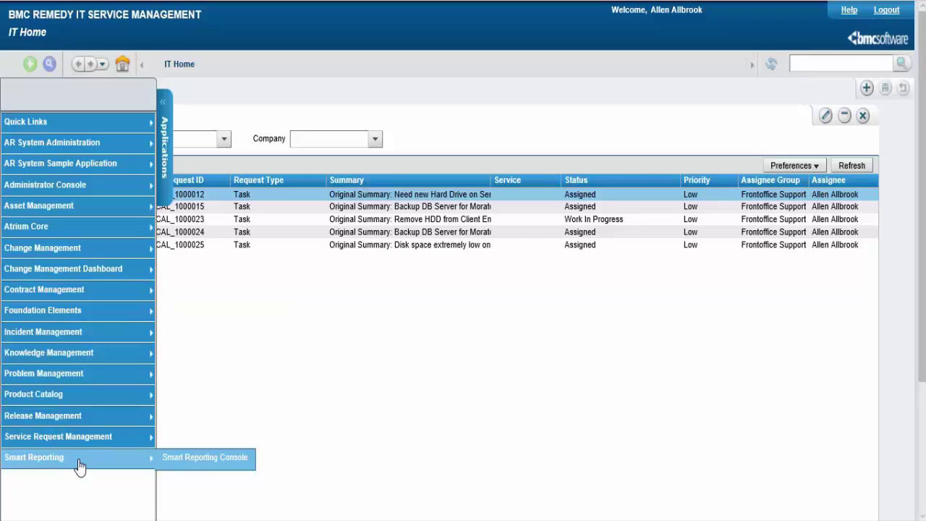
{"action": "left_click", "coordinate": [192, 467]}
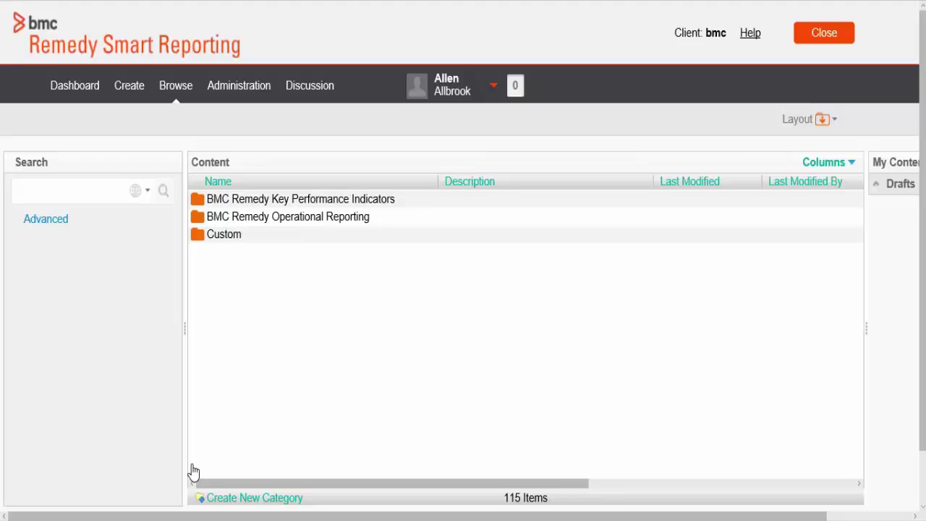
- Create a new Drag and Drop Builder report on the Incident Management data source
{"action": "left_click", "coordinate": [130, 86]}
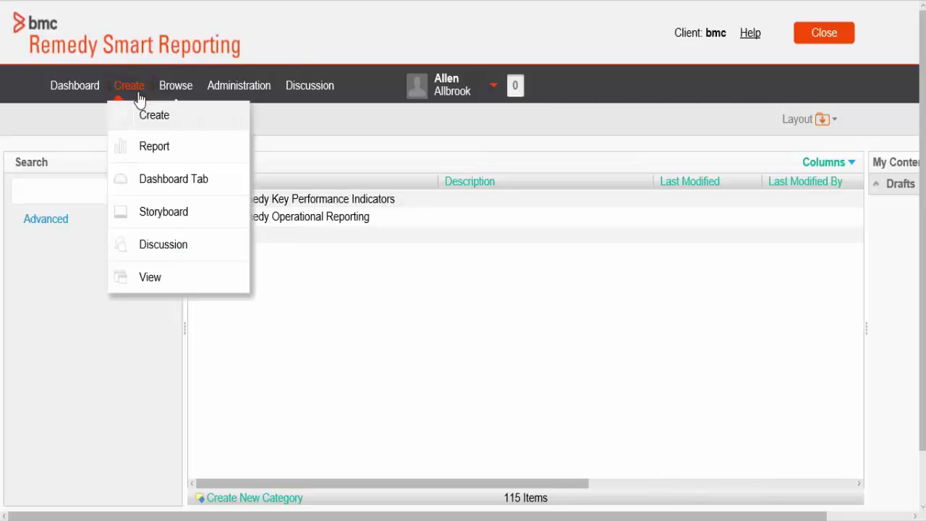
{"action": "left_click", "coordinate": [176, 158]}
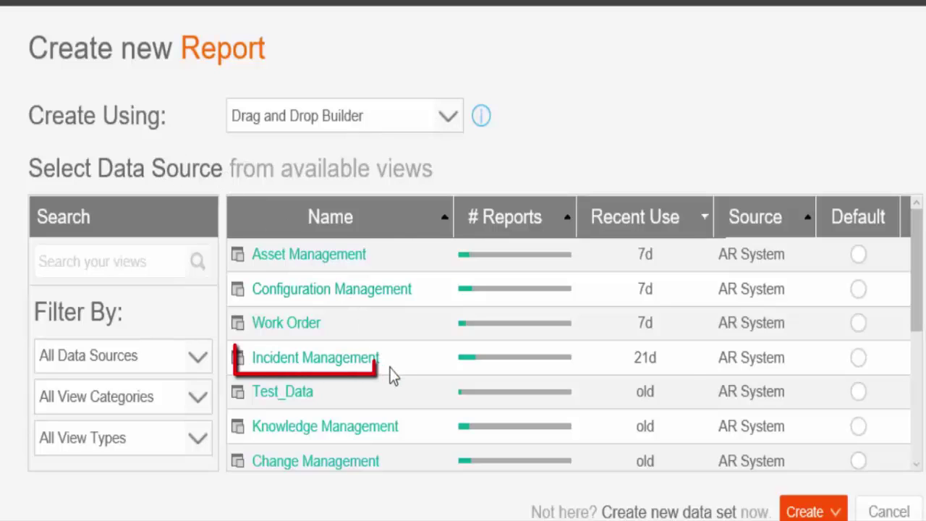
{"action": "mouse_move", "coordinate": [379, 355]}
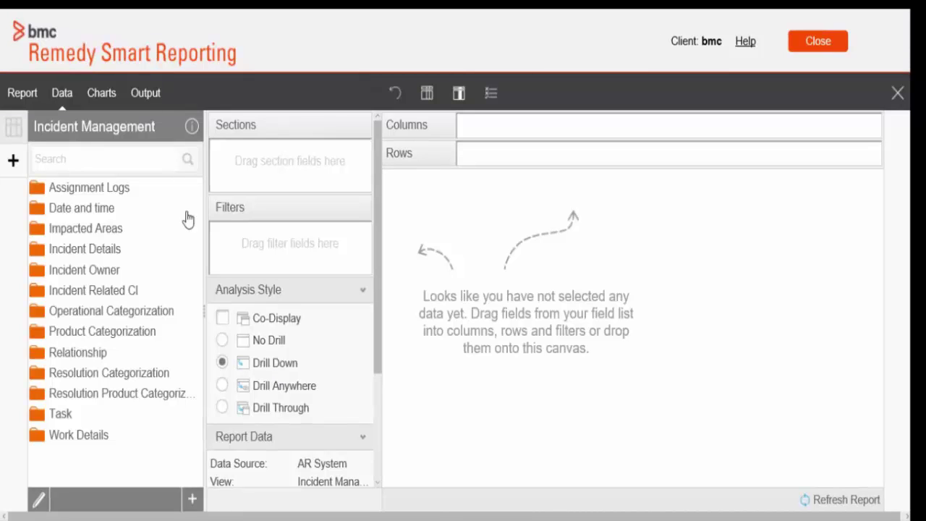
- Add Assignee Support Company and Number of Incidents from Incident Details as report columns
{"action": "left_click", "coordinate": [40, 249]}
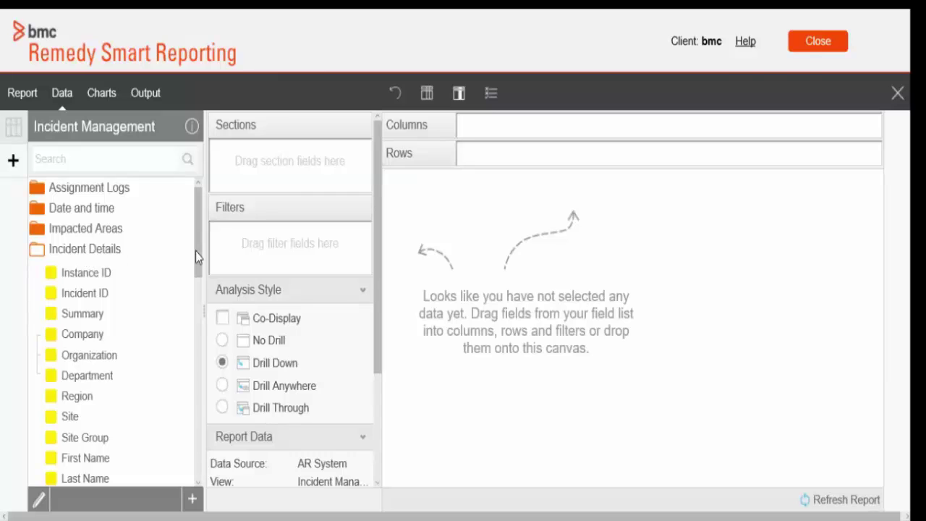
{"action": "left_click_drag", "start_coordinate": [196, 251], "coordinate": [598, 135]}
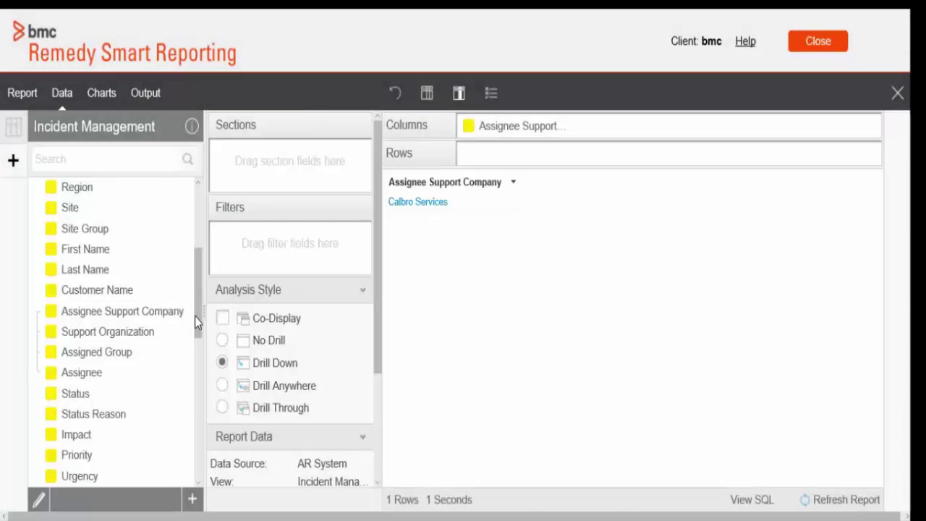
{"action": "scroll", "coordinate": [195, 326], "scroll_direction": "down", "scroll_amount": 1}
{"action": "left_click_drag", "start_coordinate": [195, 331], "coordinate": [192, 417]}
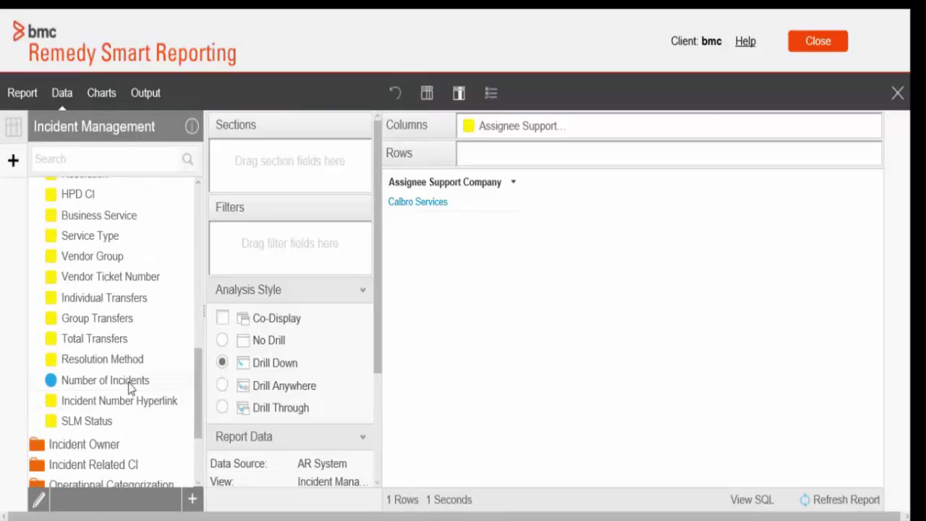
{"action": "left_click_drag", "start_coordinate": [129, 387], "coordinate": [670, 137]}
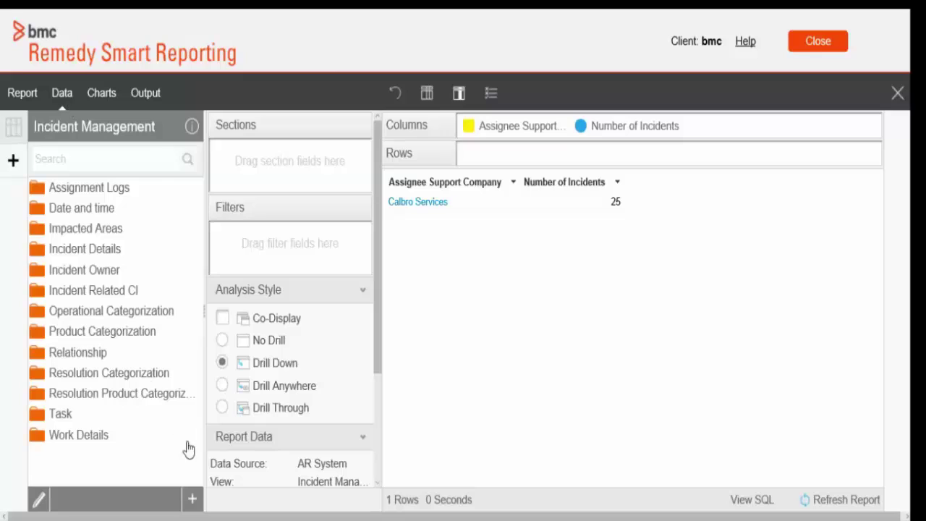
- Save a new calculated field 'Label' whose formula is the text 'Number of Incidents'
{"action": "left_click", "coordinate": [193, 507]}
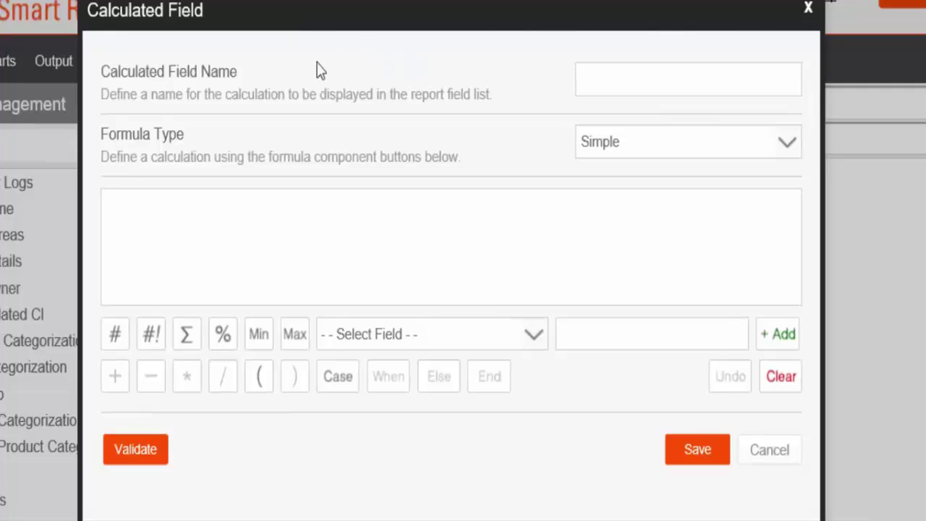
{"action": "left_click", "coordinate": [618, 79]}
{"action": "type", "text": "Label"}
{"action": "left_click", "coordinate": [629, 333]}
{"action": "type", "text": "Numbe"}
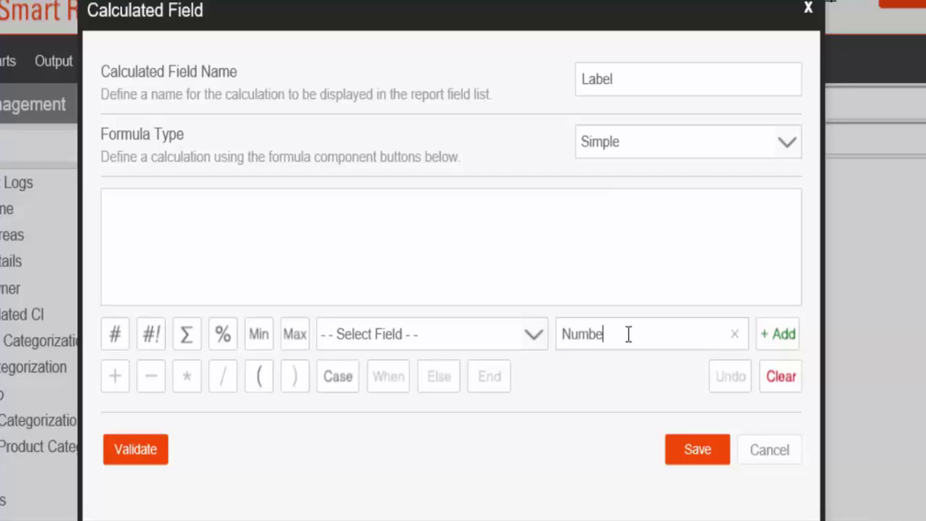
{"action": "type", "text": "r of Incidents"}
{"action": "left_click", "coordinate": [784, 340]}
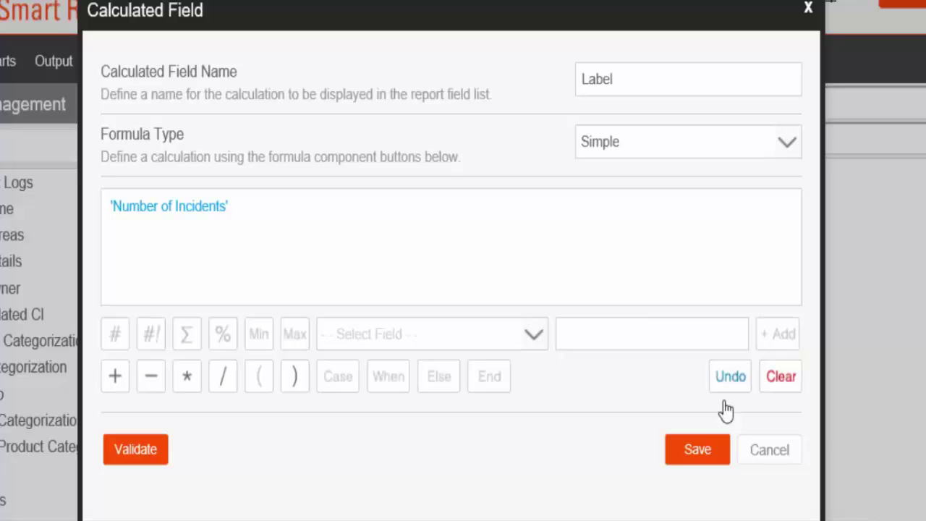
{"action": "left_click", "coordinate": [714, 464]}
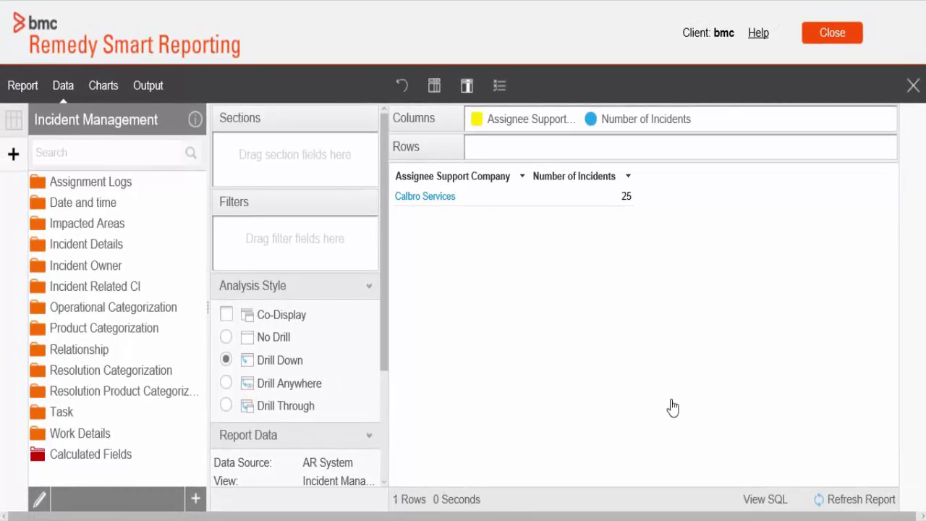
- Add the calculated Label field as a third column and set the analysis style to No Drill
{"action": "left_click", "coordinate": [95, 458]}
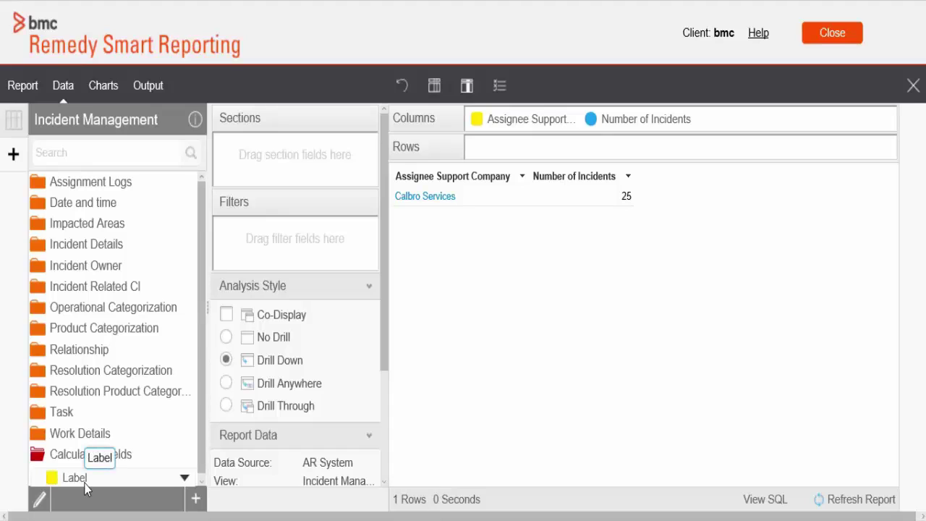
{"action": "left_click_drag", "start_coordinate": [85, 490], "coordinate": [754, 122]}
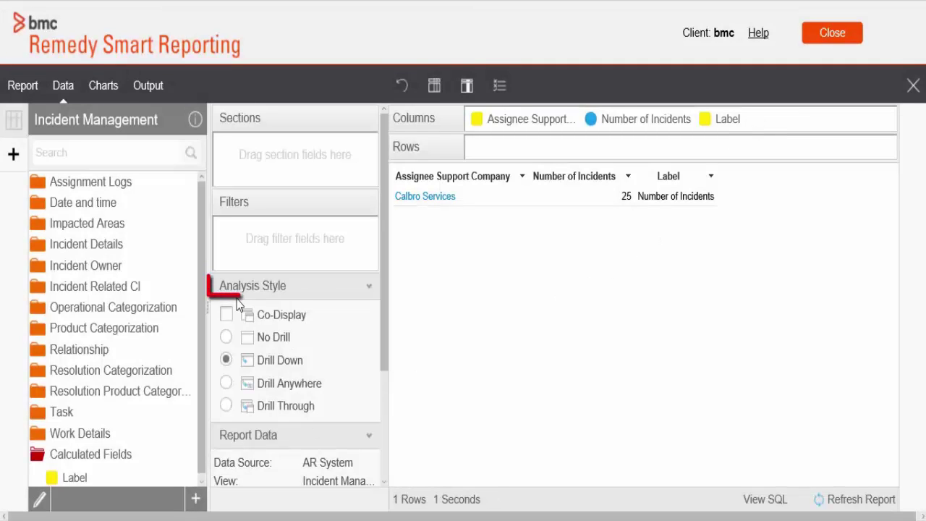
{"action": "left_click", "coordinate": [226, 339]}
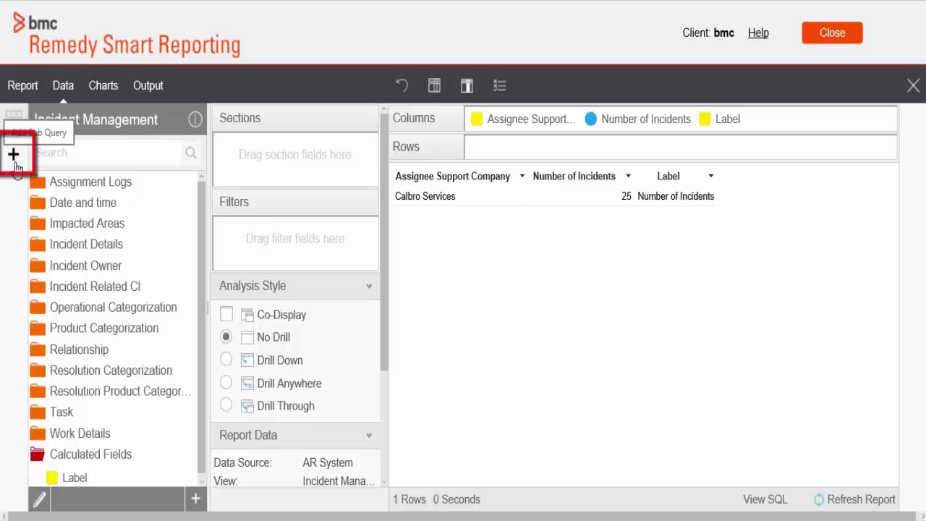
- Add an Advanced Union subquery using the AR System data source and Change Management view
{"action": "left_click", "coordinate": [15, 164]}
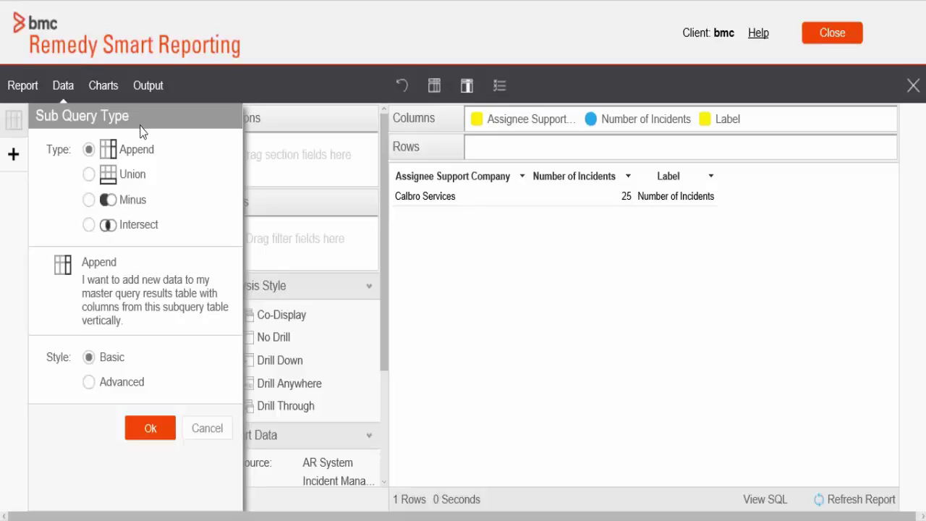
{"action": "left_click", "coordinate": [88, 176]}
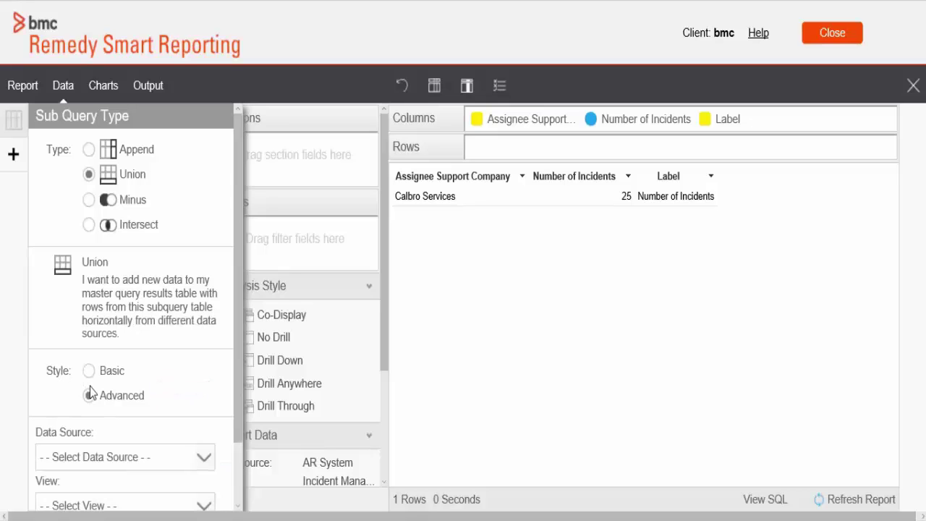
{"action": "scroll", "coordinate": [238, 443], "scroll_direction": "down", "scroll_amount": 2}
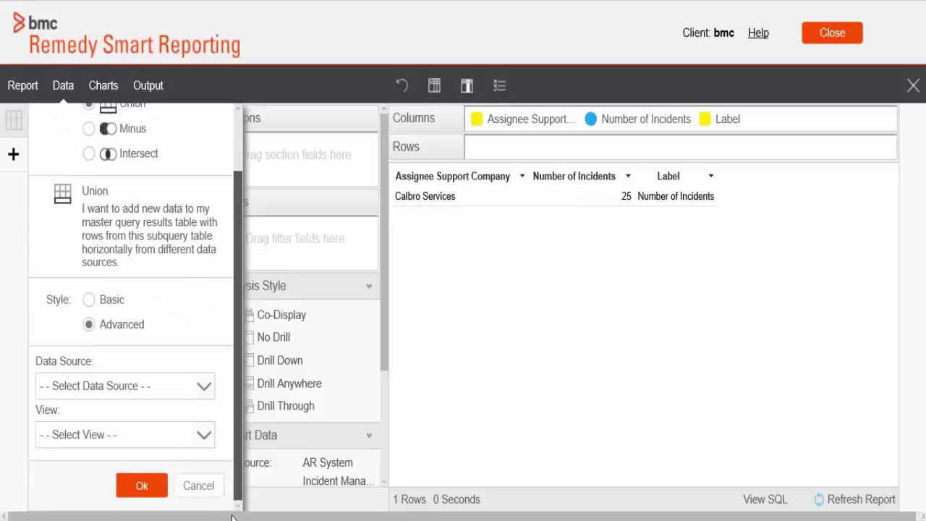
{"action": "left_click", "coordinate": [150, 391]}
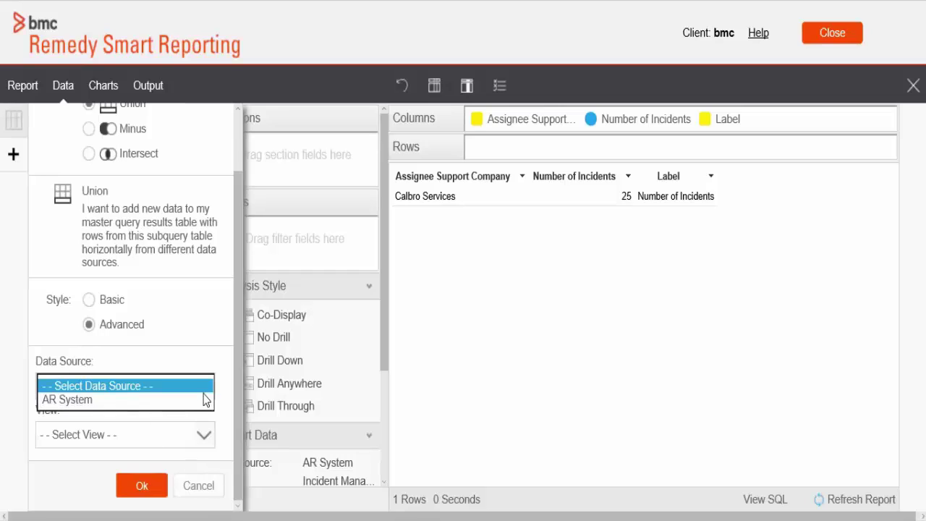
{"action": "left_click", "coordinate": [171, 403]}
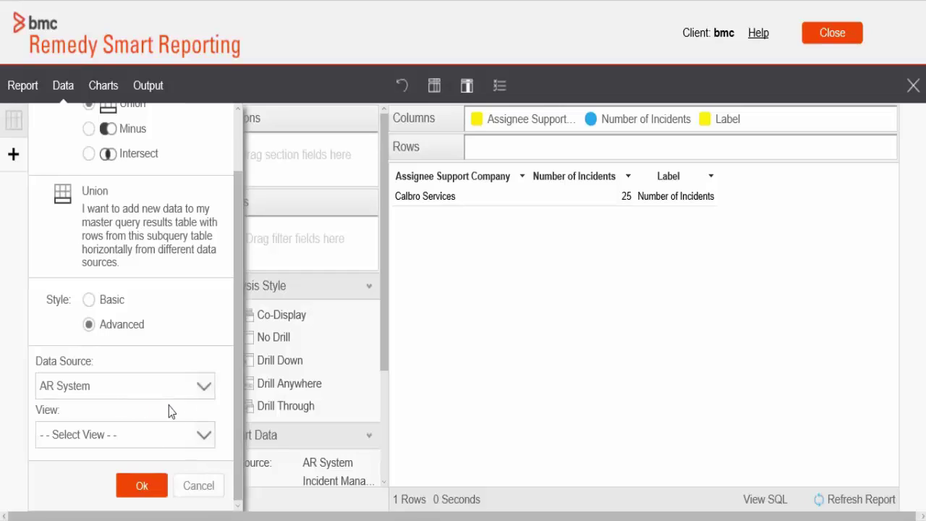
{"action": "left_click", "coordinate": [205, 438]}
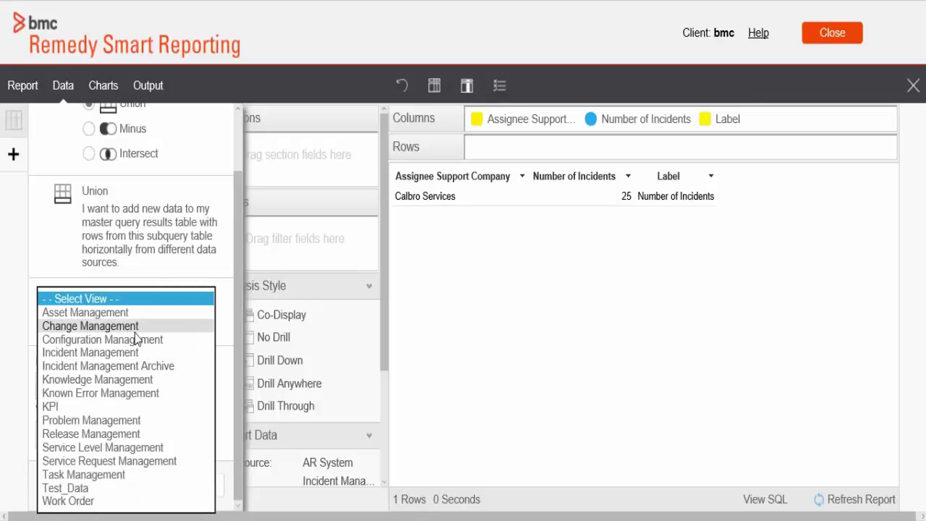
{"action": "left_click", "coordinate": [142, 329]}
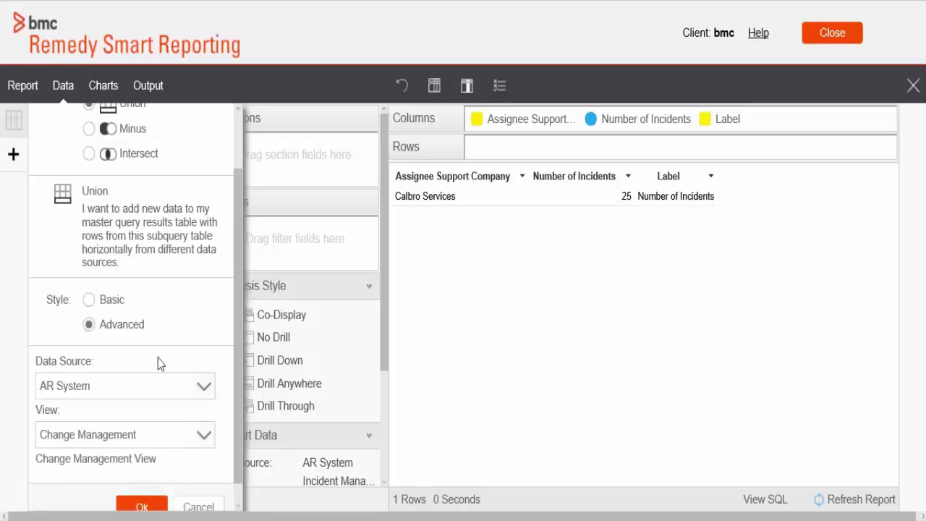
{"action": "scroll", "coordinate": [237, 462], "scroll_direction": "down", "scroll_amount": 1}
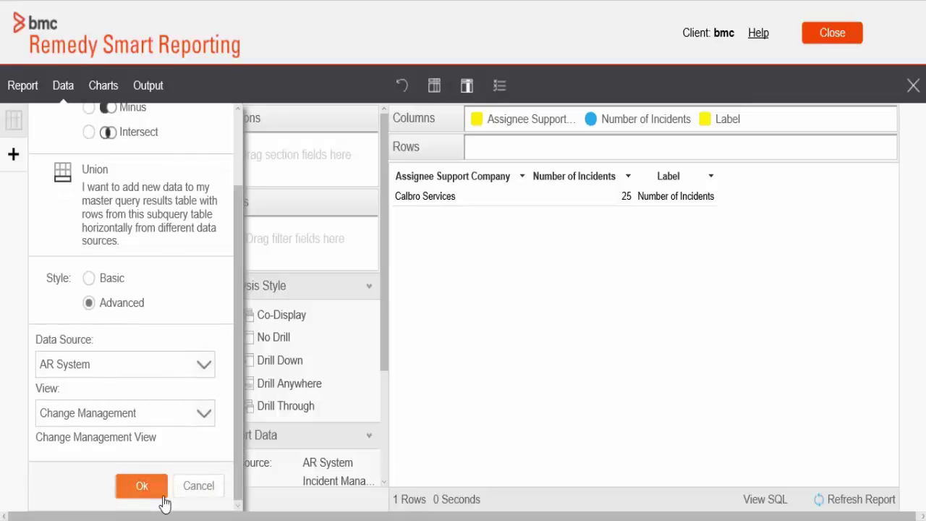
{"action": "left_click", "coordinate": [142, 486]}
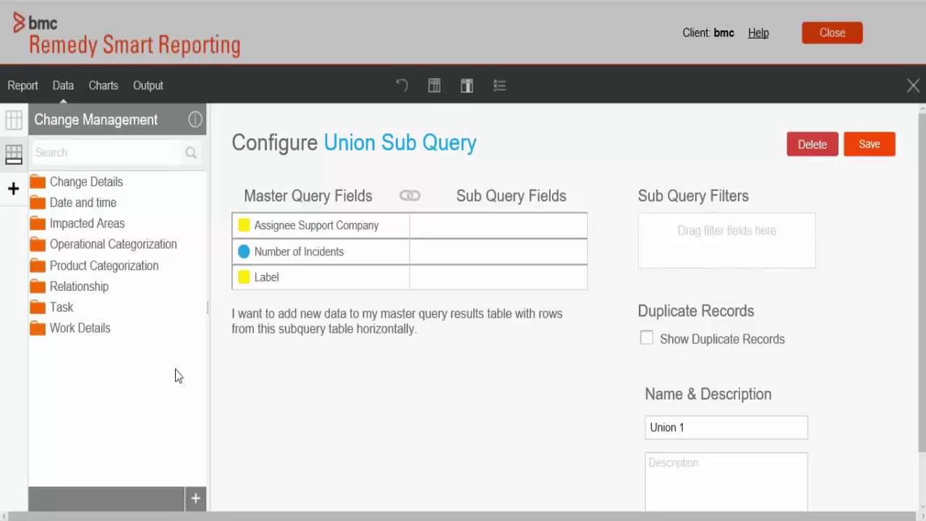
- Save a subquery calculated field 'Label' with the text formula 'Number of Changes'
{"action": "left_click", "coordinate": [194, 505]}
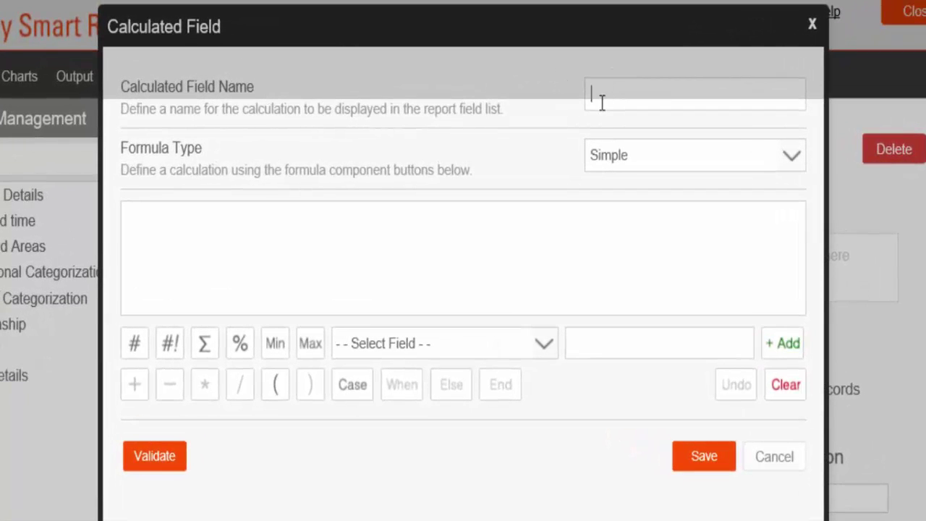
{"action": "type", "text": "Label"}
{"action": "left_click", "coordinate": [669, 344]}
{"action": "type", "text": "Number of Changes"}
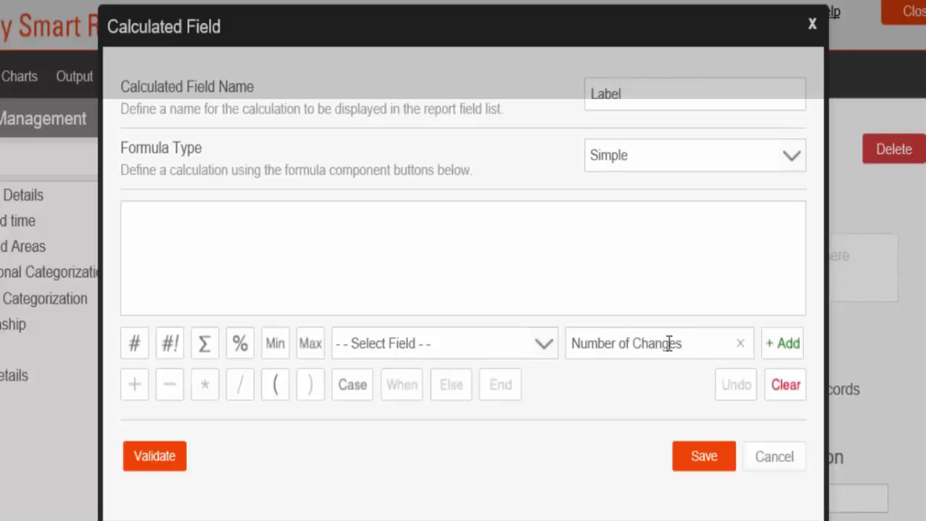
{"action": "left_click", "coordinate": [768, 350]}
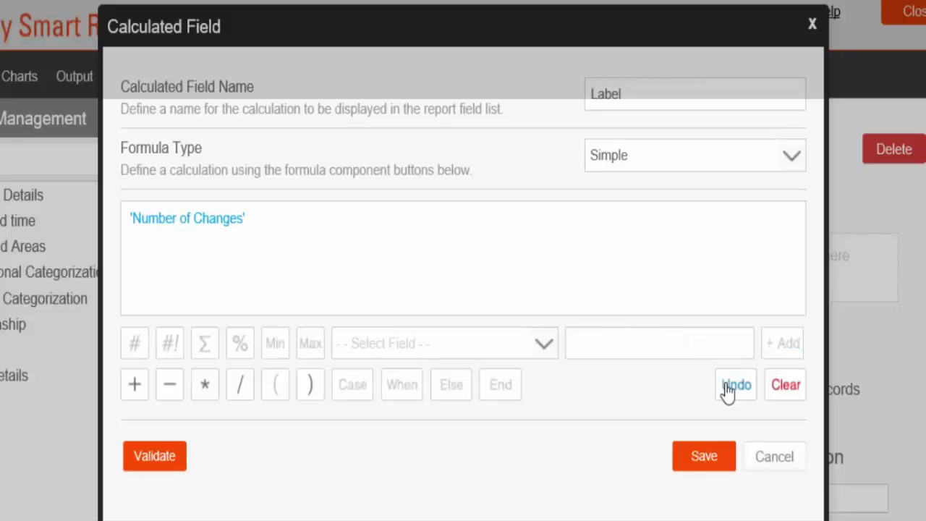
{"action": "left_click", "coordinate": [712, 463]}
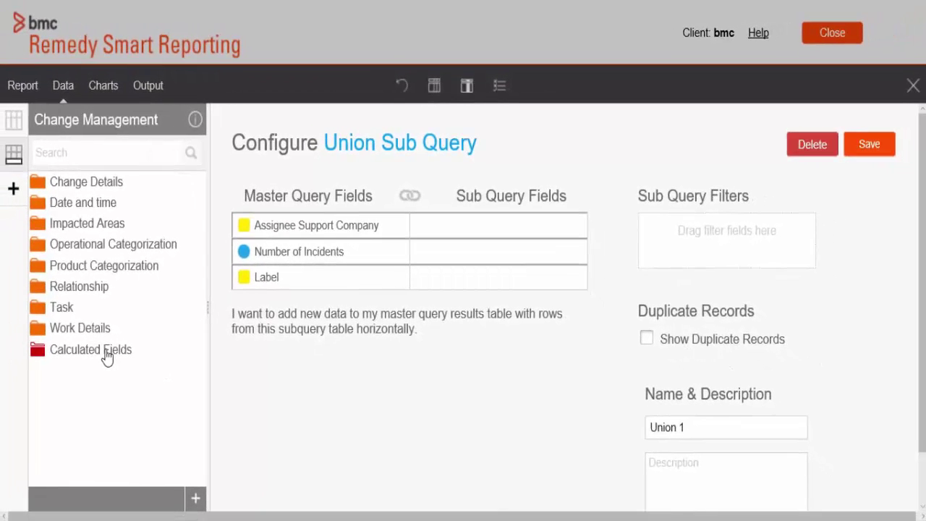
- Map Assign Support Company, Number of Changes and Label to master fields, show duplicates, and save
{"action": "left_click", "coordinate": [105, 353]}
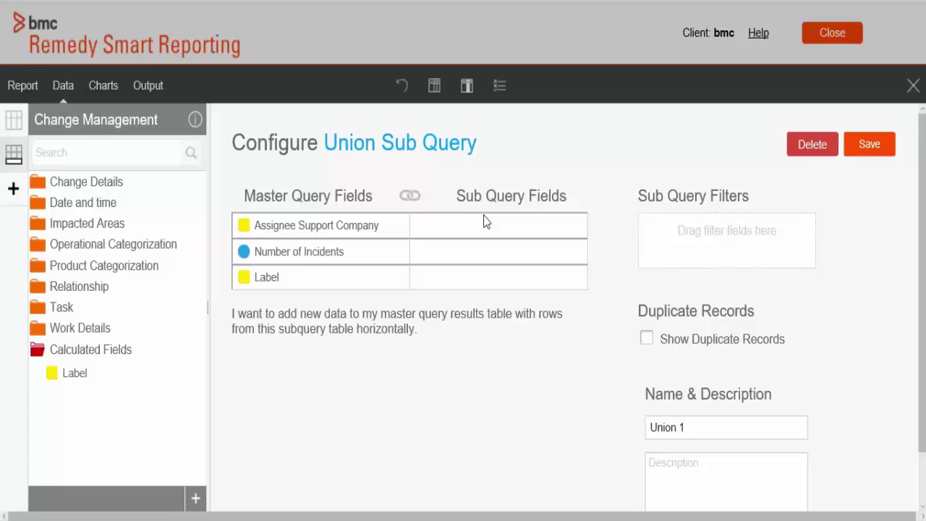
{"action": "left_click", "coordinate": [40, 183]}
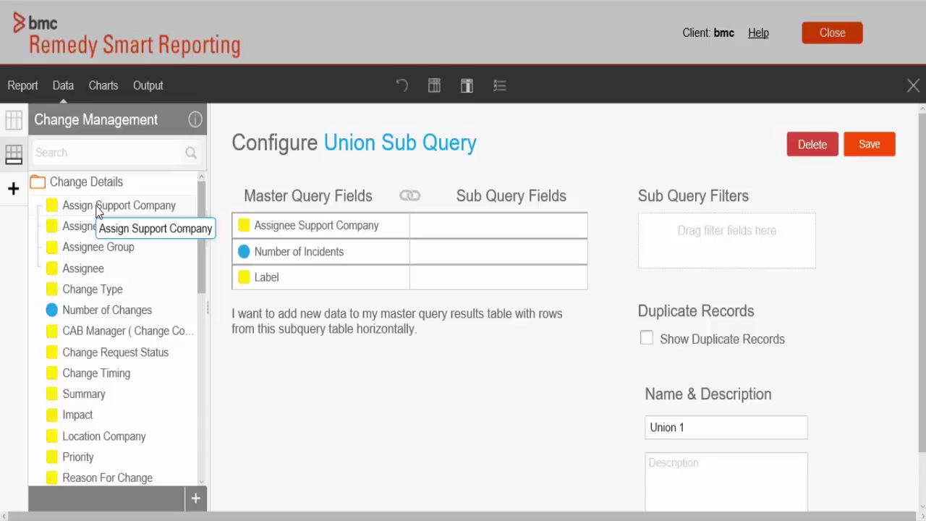
{"action": "left_click_drag", "start_coordinate": [97, 210], "coordinate": [478, 229]}
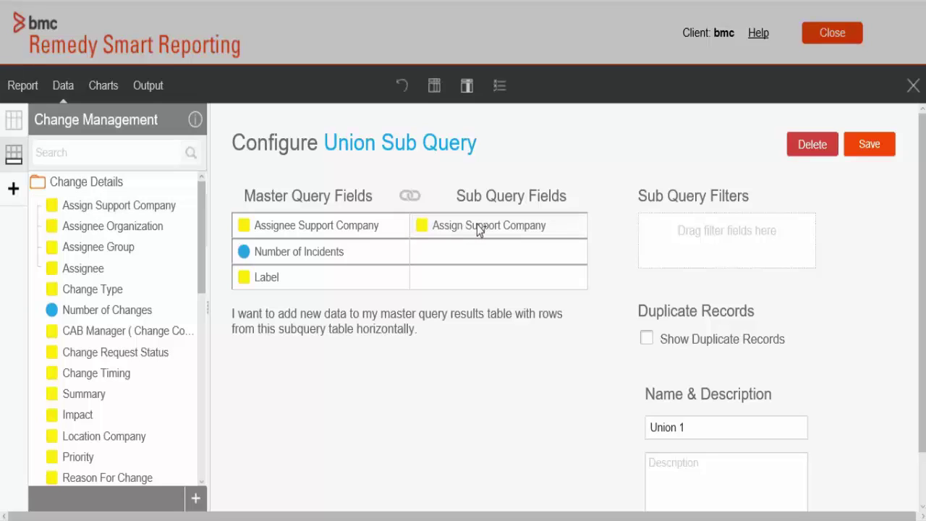
{"action": "left_click_drag", "start_coordinate": [346, 226], "coordinate": [224, 284]}
{"action": "left_click_drag", "start_coordinate": [101, 310], "coordinate": [484, 256]}
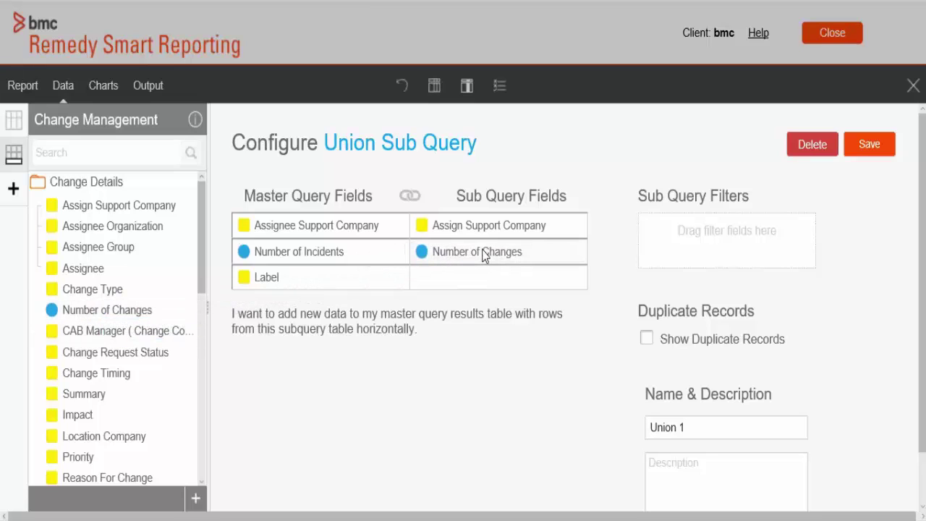
{"action": "left_click", "coordinate": [37, 185]}
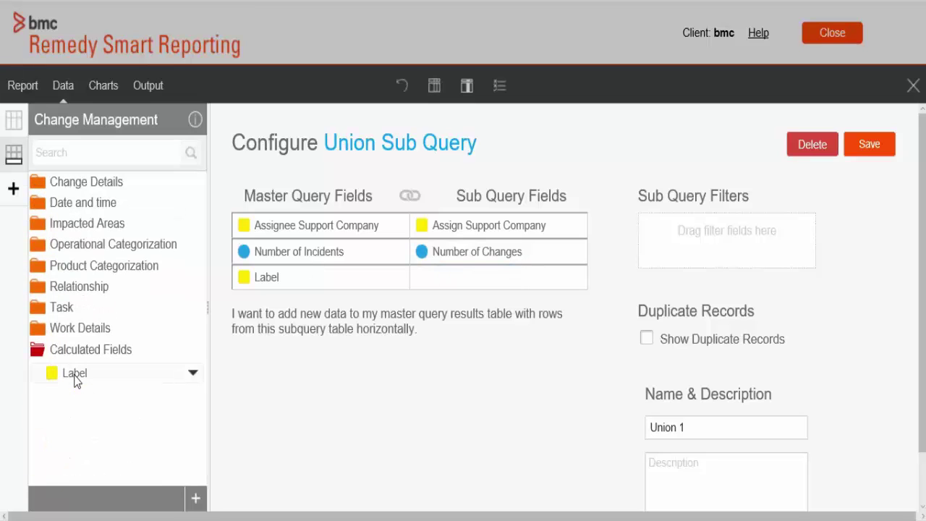
{"action": "left_click_drag", "start_coordinate": [76, 373], "coordinate": [454, 278]}
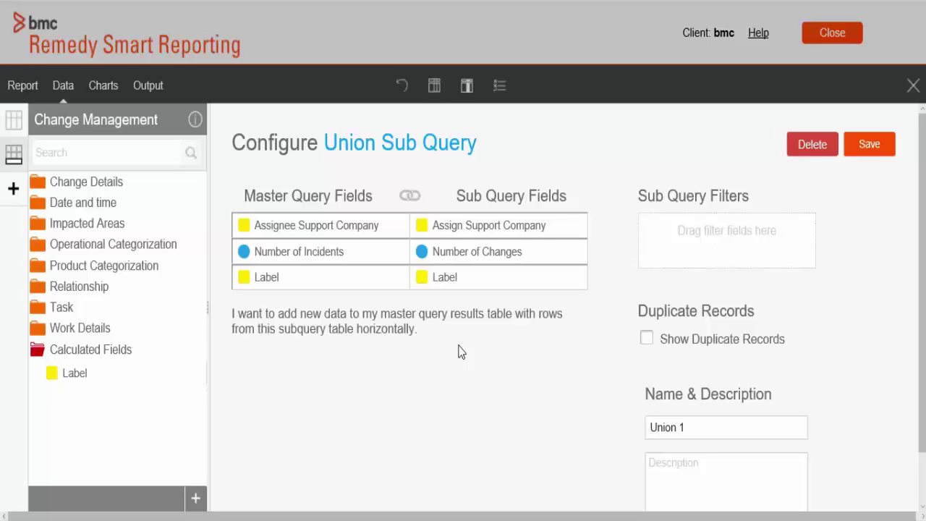
{"action": "left_click", "coordinate": [647, 340]}
{"action": "left_click", "coordinate": [870, 145]}
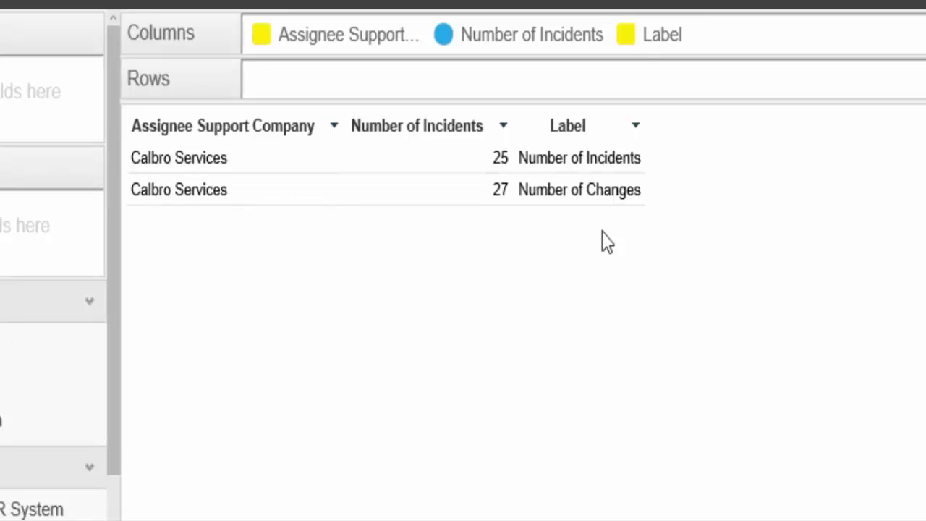
- Change the Number of Incidents column's display text to 'Counts'
{"action": "left_click", "coordinate": [503, 126]}
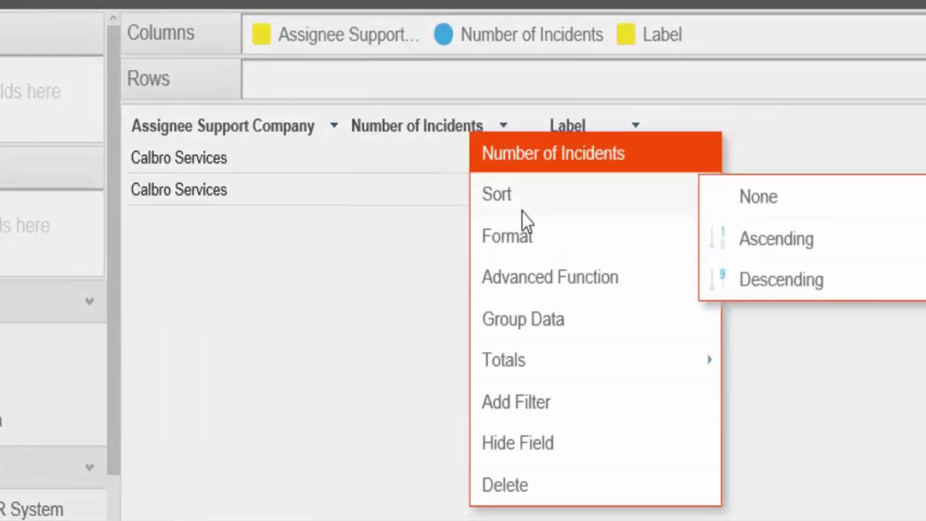
{"action": "mouse_move", "coordinate": [541, 251]}
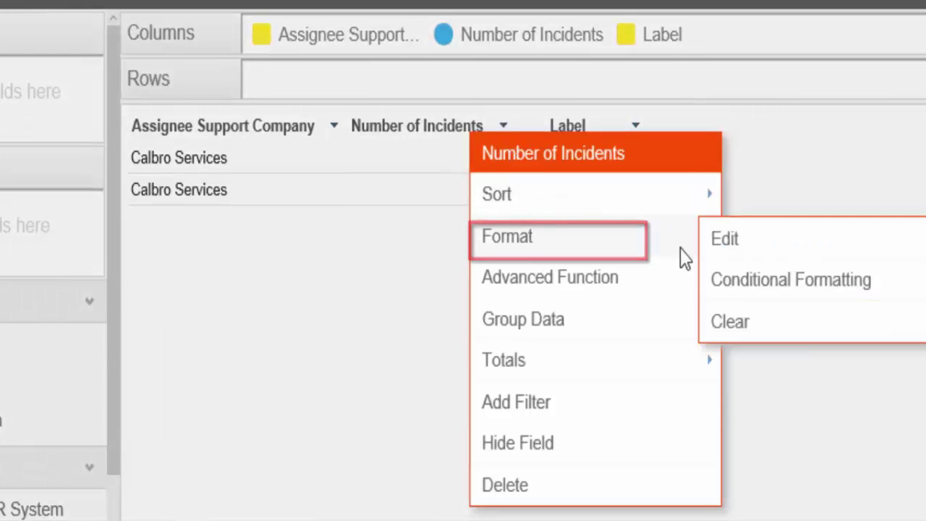
{"action": "left_click", "coordinate": [751, 254]}
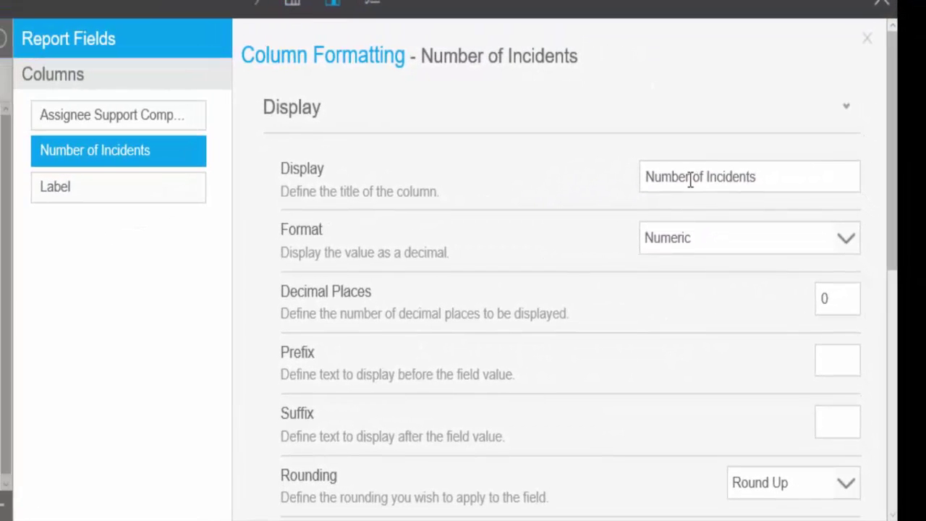
{"action": "left_click_drag", "start_coordinate": [649, 177], "coordinate": [763, 186]}
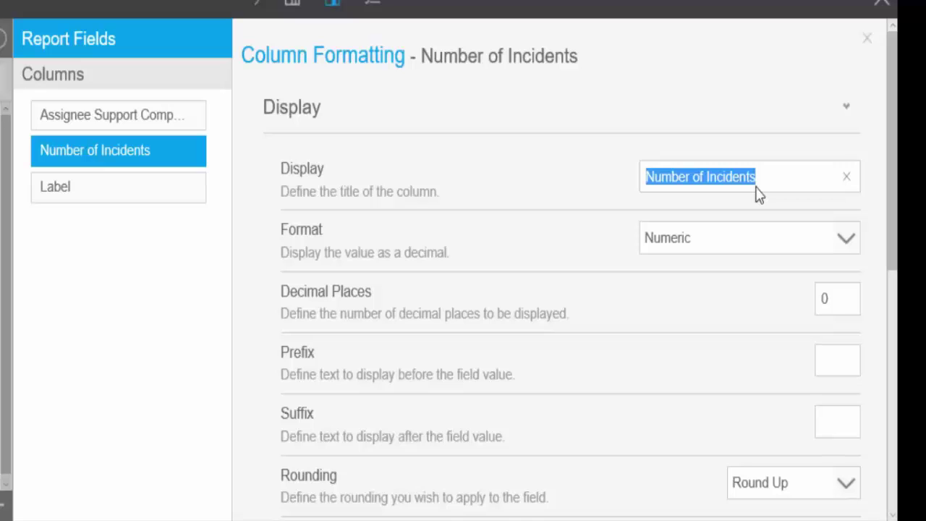
{"action": "type", "text": "Counts"}
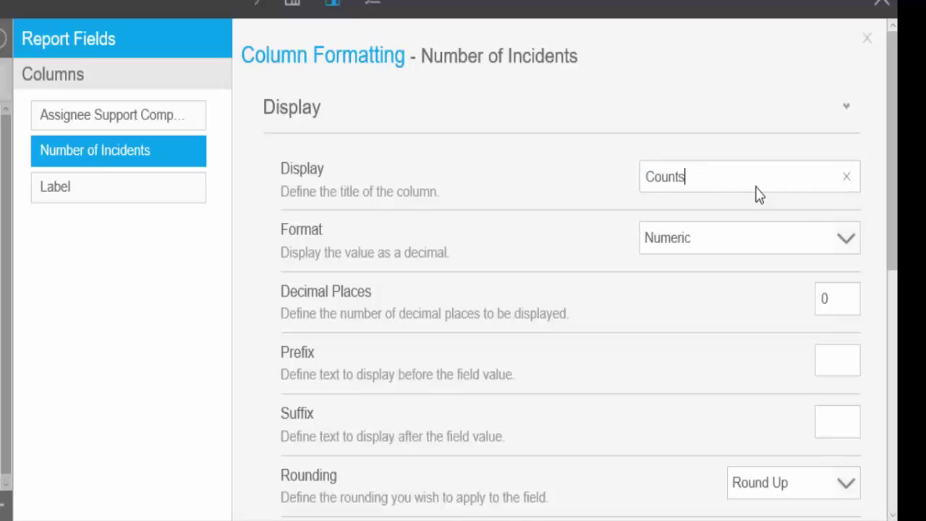
{"action": "left_click", "coordinate": [867, 39]}
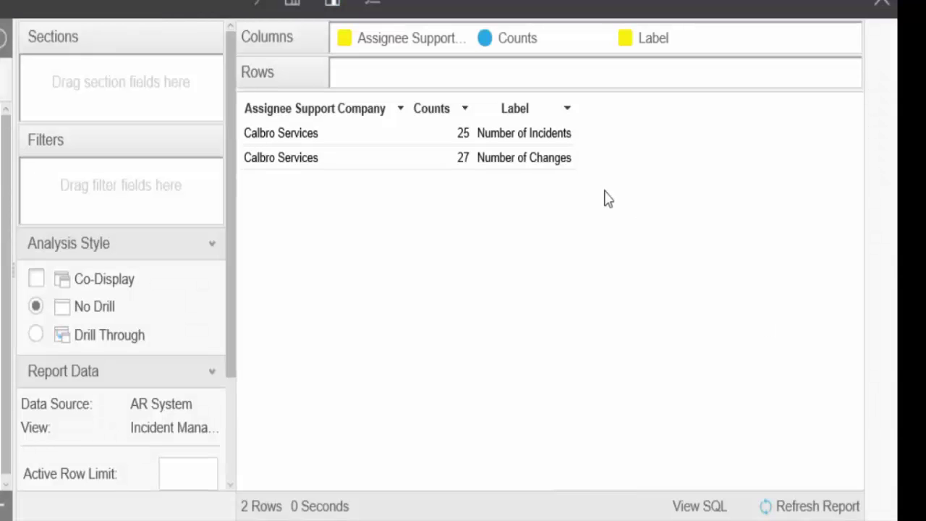
- Change the Label column's display text to 'Applications'
{"action": "left_click", "coordinate": [569, 114]}
{"action": "mouse_move", "coordinate": [579, 226]}
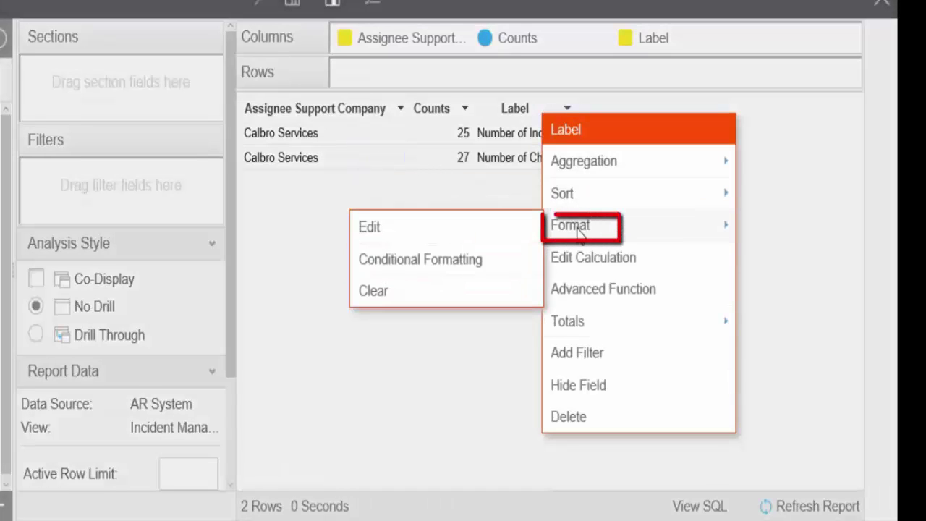
{"action": "left_click", "coordinate": [393, 230]}
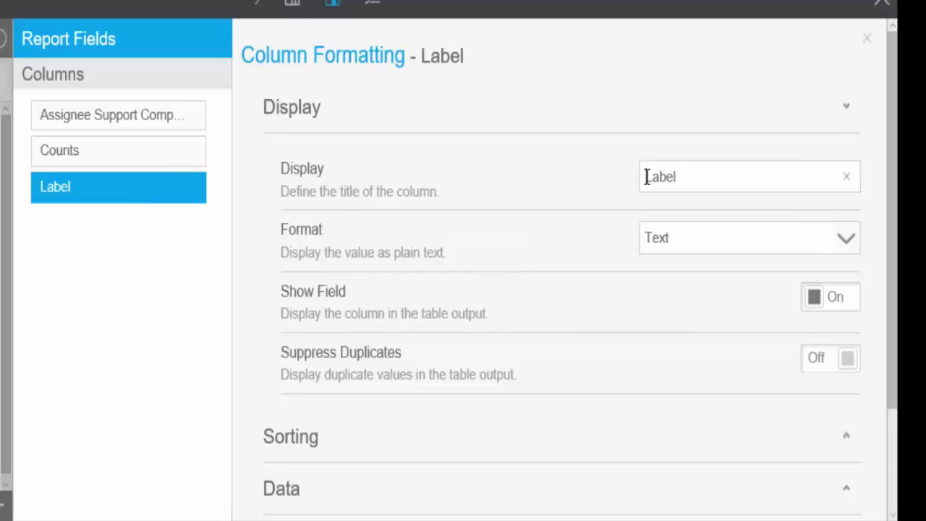
{"action": "left_click_drag", "start_coordinate": [647, 177], "coordinate": [704, 181]}
{"action": "type", "text": "Applicat"}
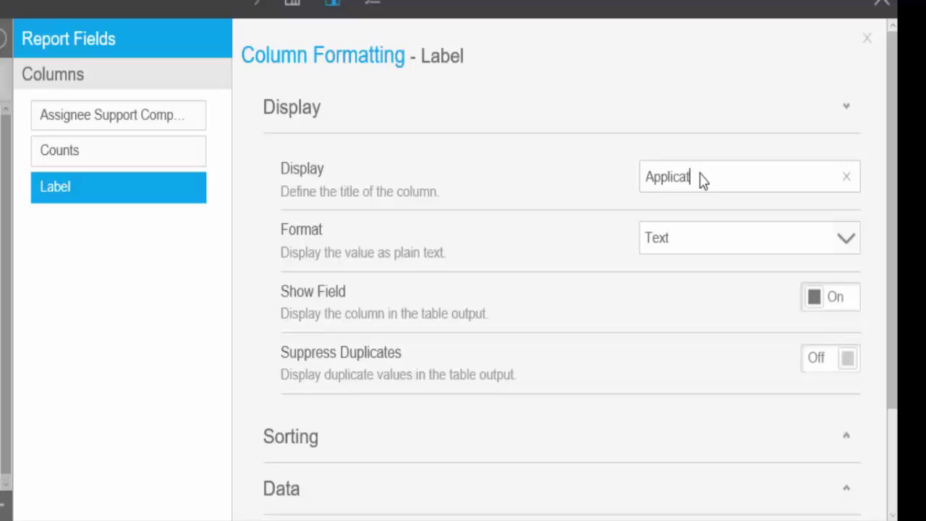
{"action": "type", "text": "ions"}
{"action": "left_click", "coordinate": [868, 42]}
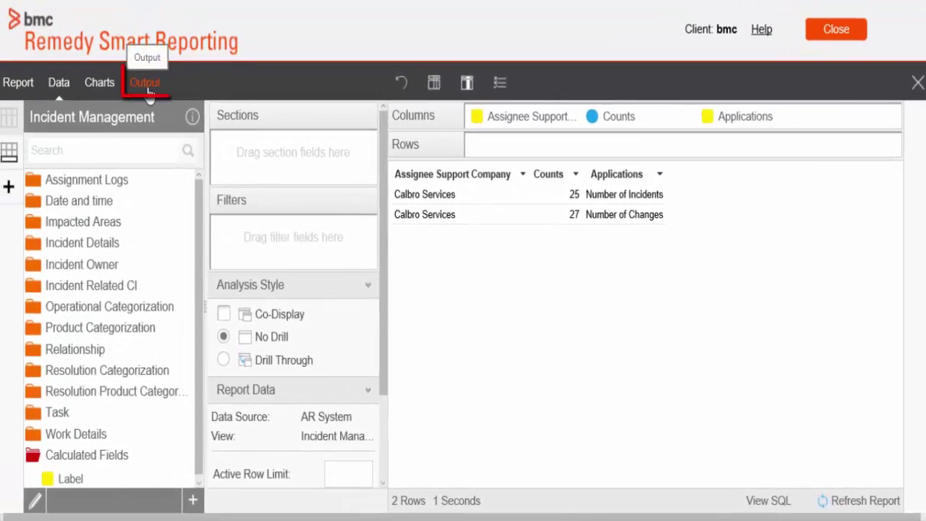
- Switch to Output view to see the Calbro Services draft report: 25 incidents, 27 changes
{"action": "left_click", "coordinate": [146, 85]}
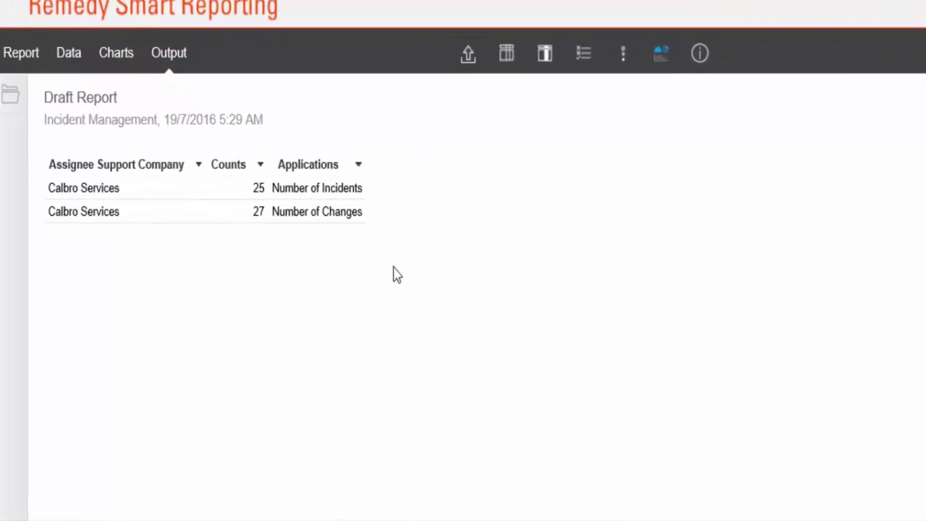